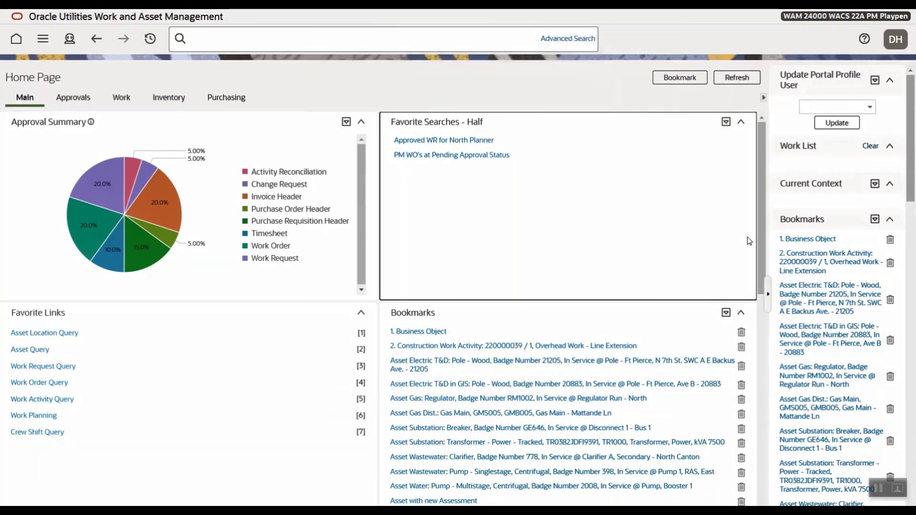
# Step: Open the '1. Business Object' bookmark to show the W1-IOSvcAssetRoot summary
pyautogui.click(807, 242)
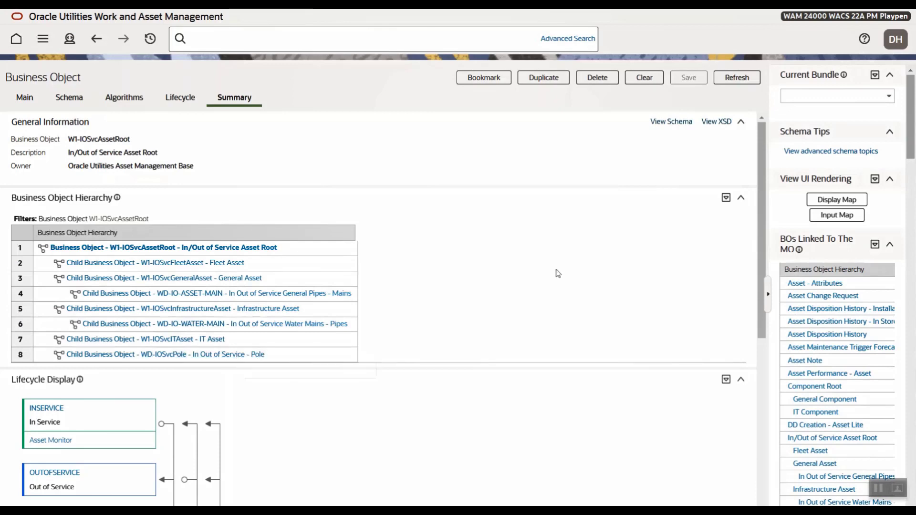
# Step: Scroll to the W1-IOSvcAssetRoot lifecycle showing In Service, Out of Service and Retired states
pyautogui.moveTo(758, 213); pyautogui.dragTo(747, 292)
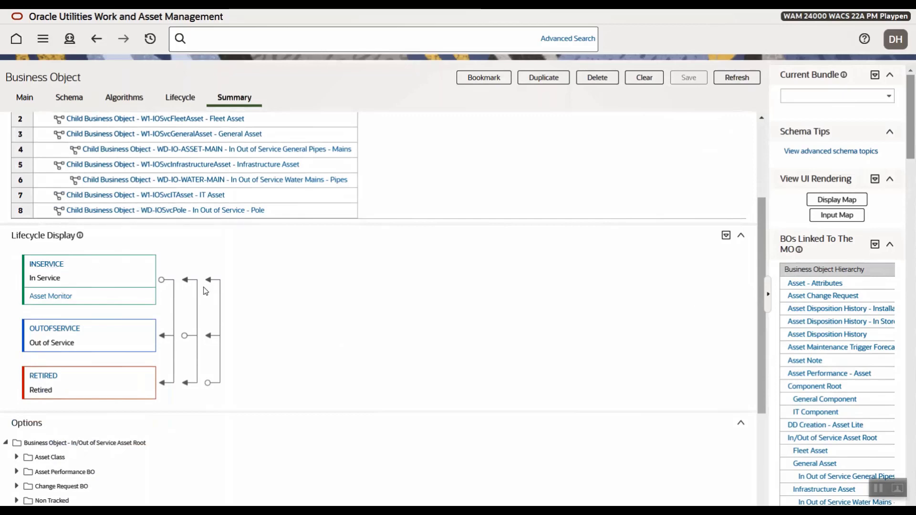
pyautogui.click(43, 41)
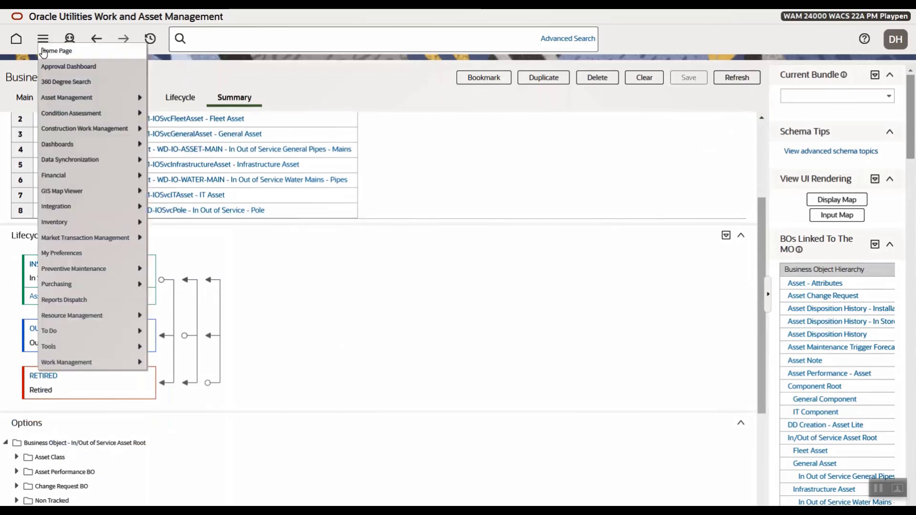
pyautogui.moveTo(45, 97)
pyautogui.moveTo(158, 98)
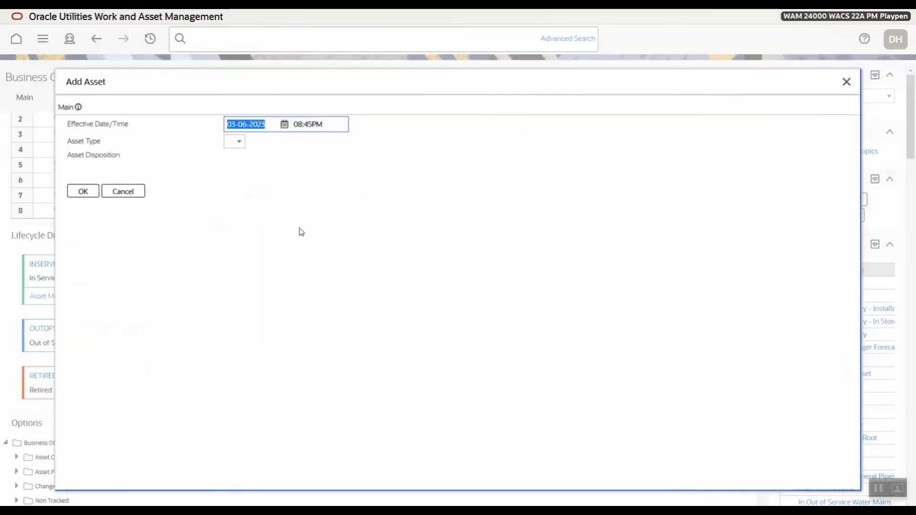
pyautogui.click(426, 143)
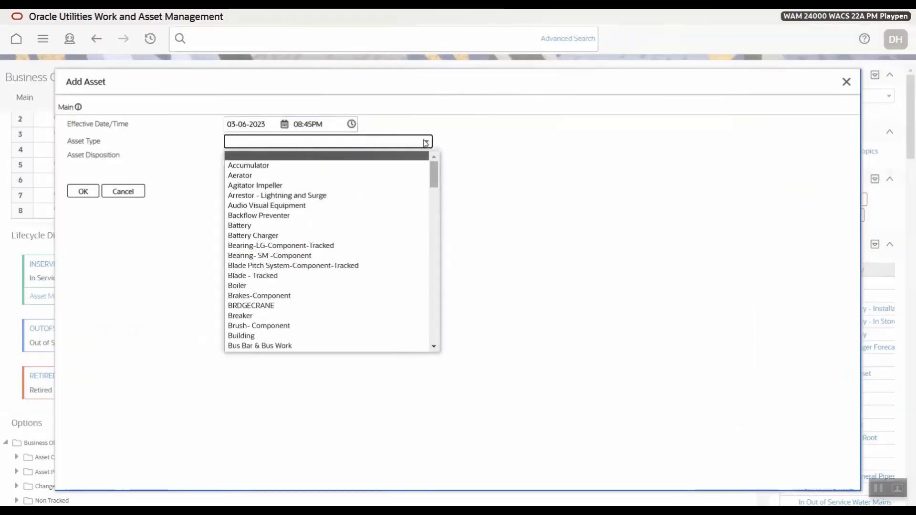
pyautogui.write('p')
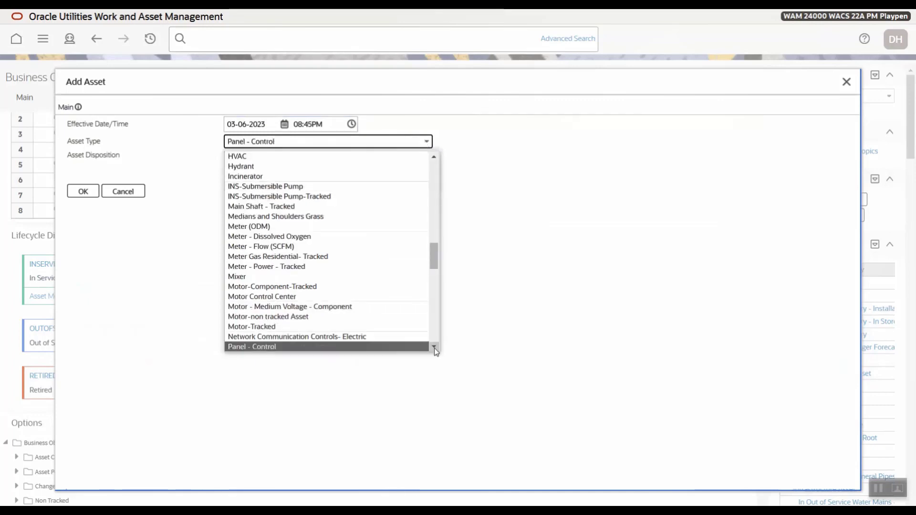
pyautogui.scroll(-3, 434, 348)
pyautogui.click(351, 305)
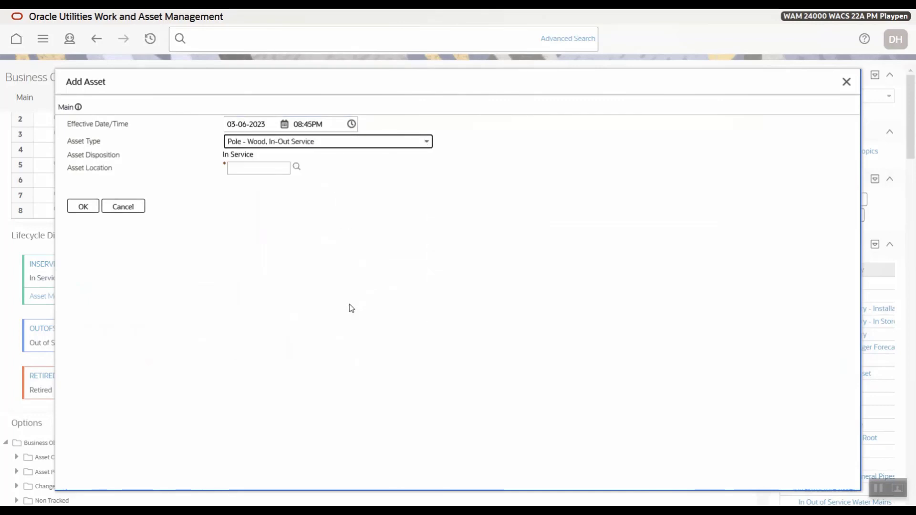
pyautogui.click(254, 153)
pyautogui.moveTo(253, 153); pyautogui.dragTo(205, 153)
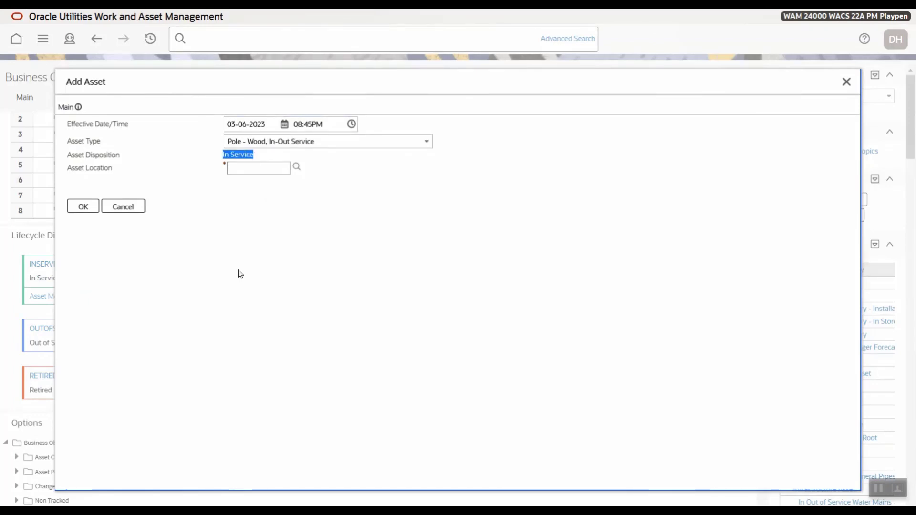
# Step: Close the new asset form and show the Main tab of work activity 220000039 / 1 in Planning
pyautogui.click(127, 209)
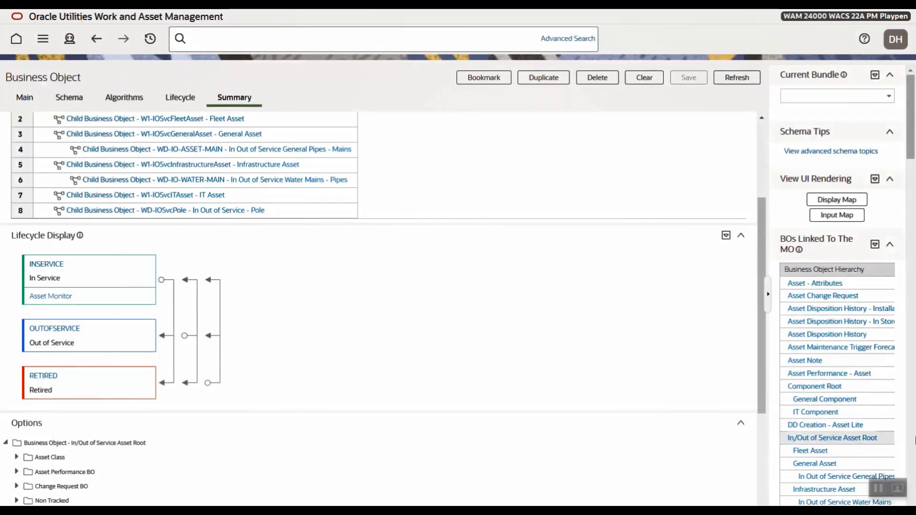
pyautogui.scroll(-5, 912, 436)
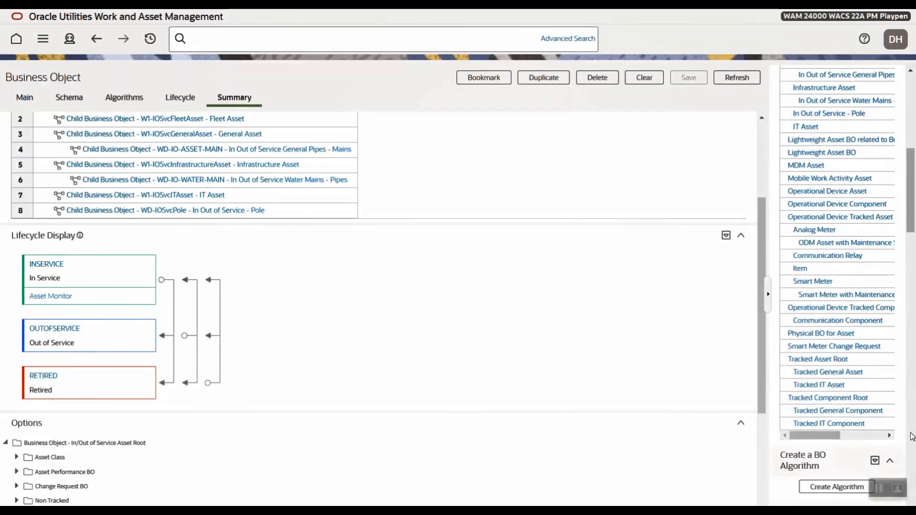
pyautogui.scroll(-8, 912, 437)
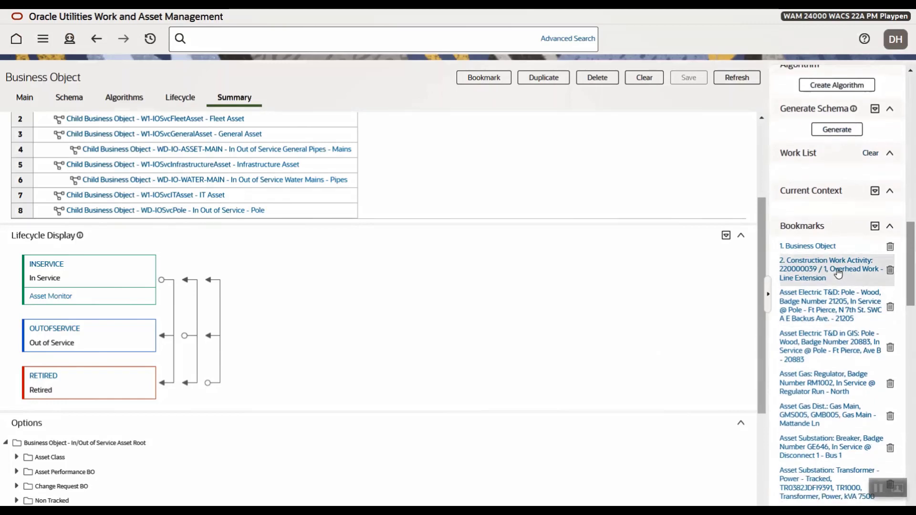
pyautogui.click(838, 273)
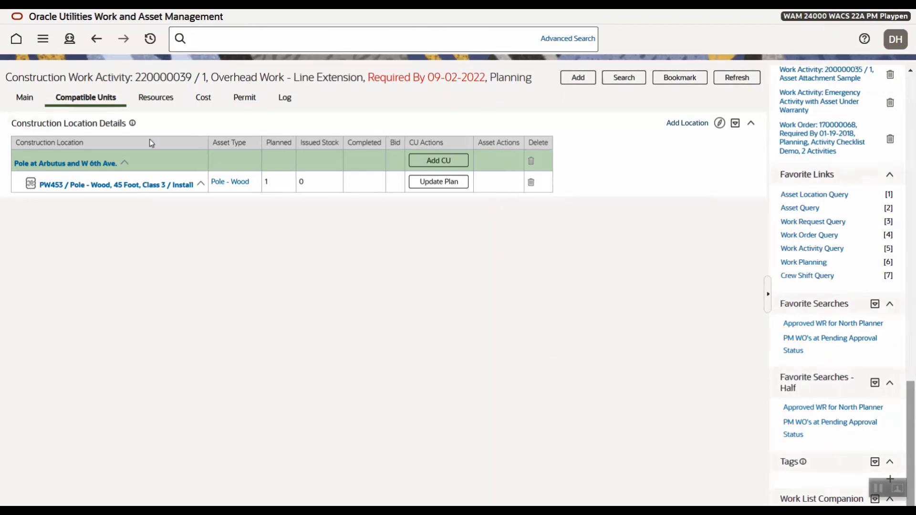
pyautogui.click(28, 100)
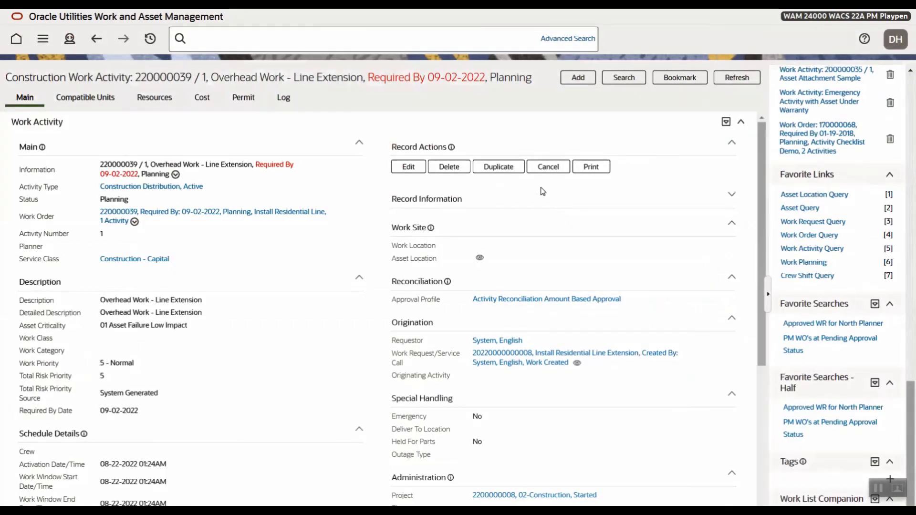
# Step: Self-approve work order 220000039 via Work Order Self Approval, then return to activity 220000039 / 1
pyautogui.click(279, 216)
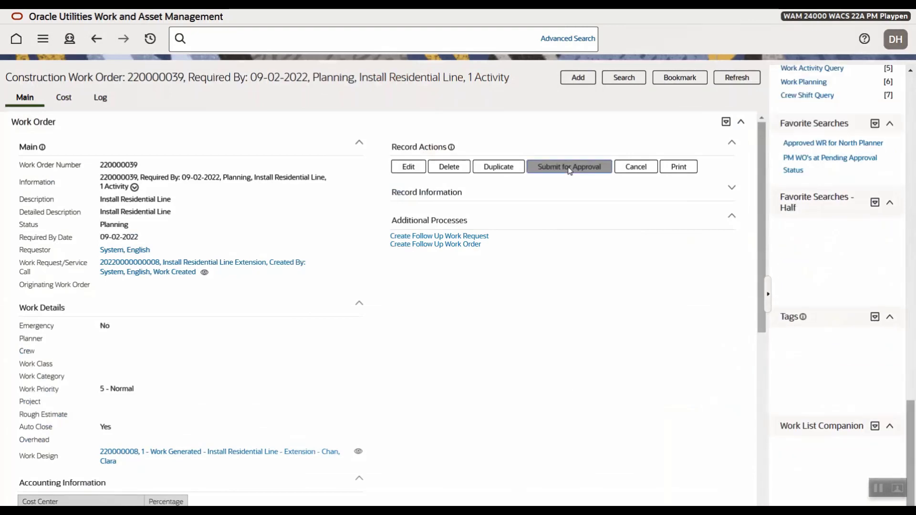
pyautogui.click(569, 170)
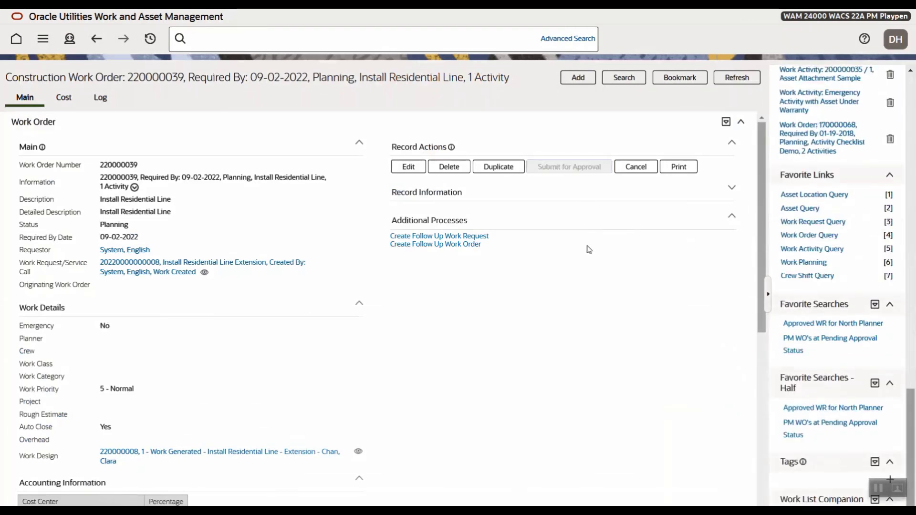
pyautogui.click(588, 329)
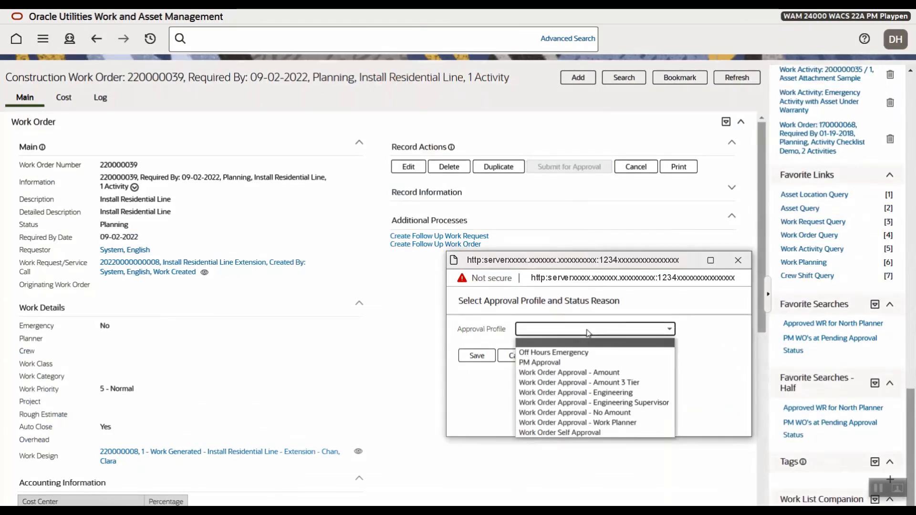
pyautogui.click(575, 432)
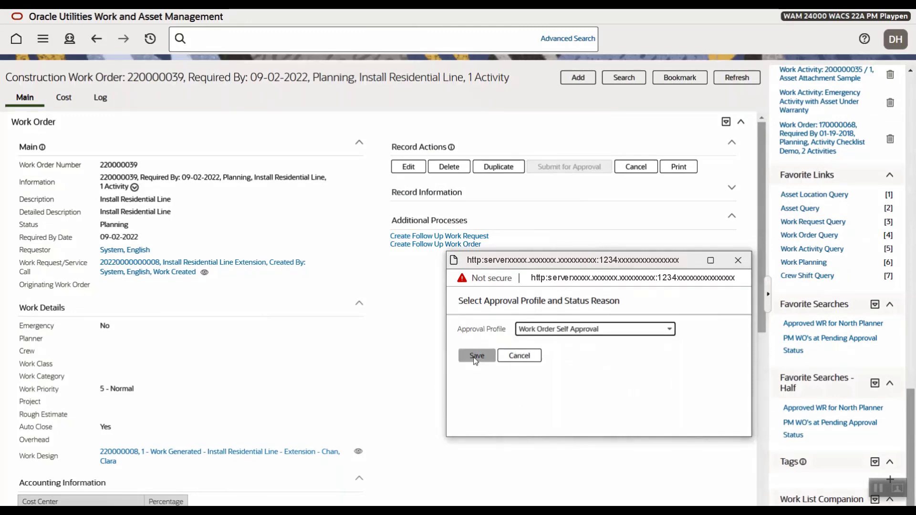
pyautogui.click(476, 356)
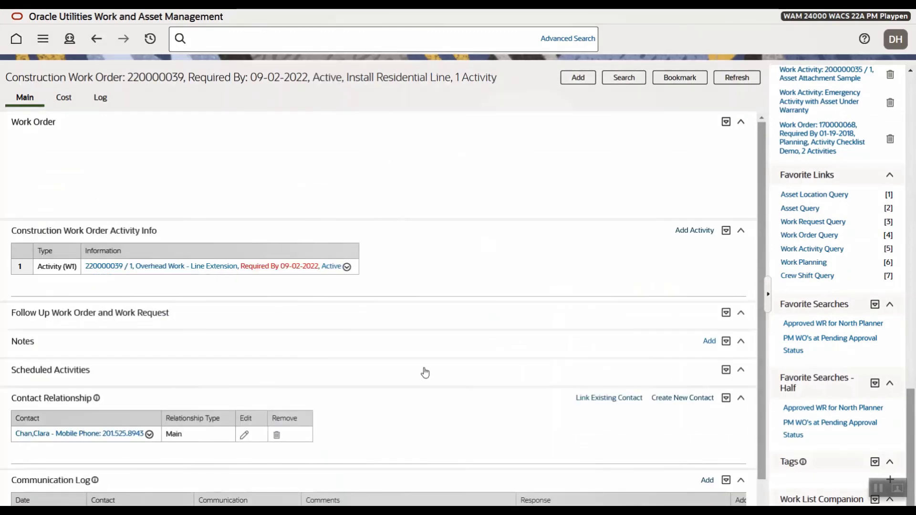
pyautogui.scroll(-4, 458, 404)
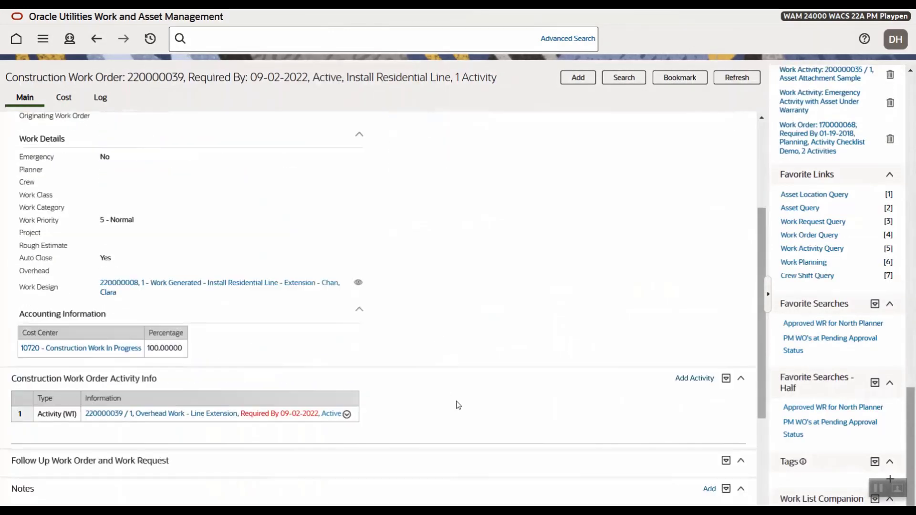
pyautogui.click(234, 398)
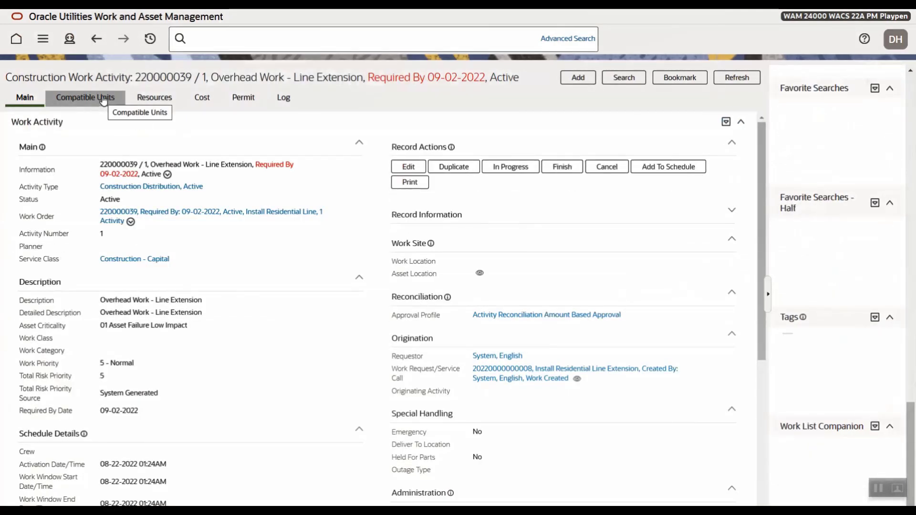
pyautogui.click(103, 98)
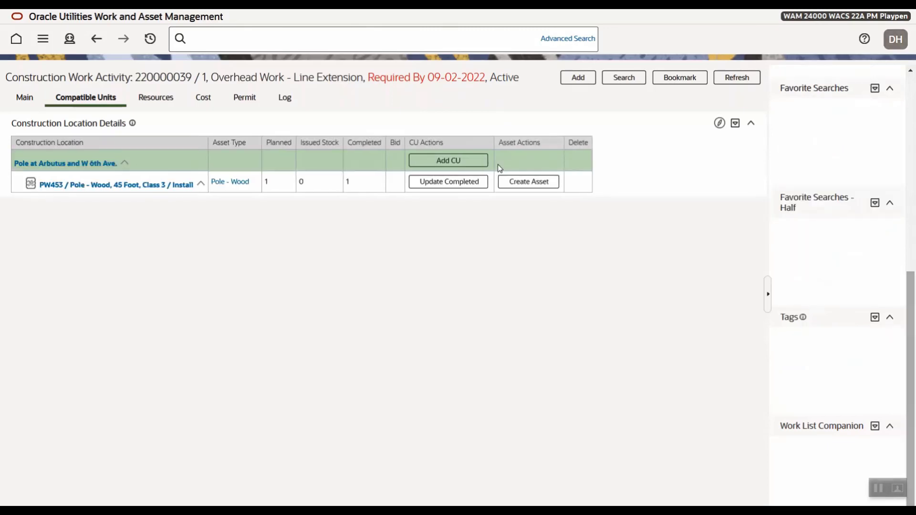
pyautogui.click(529, 184)
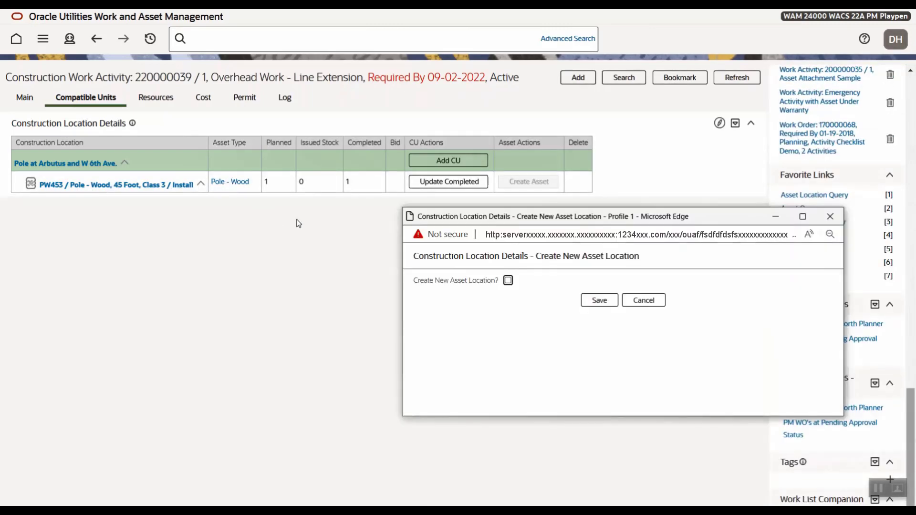
pyautogui.click(599, 300)
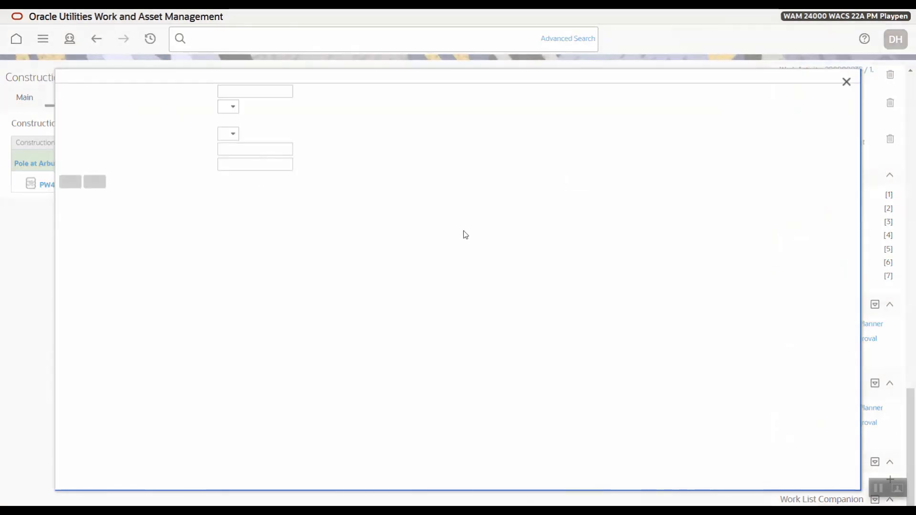
pyautogui.moveTo(261, 158); pyautogui.dragTo(224, 160)
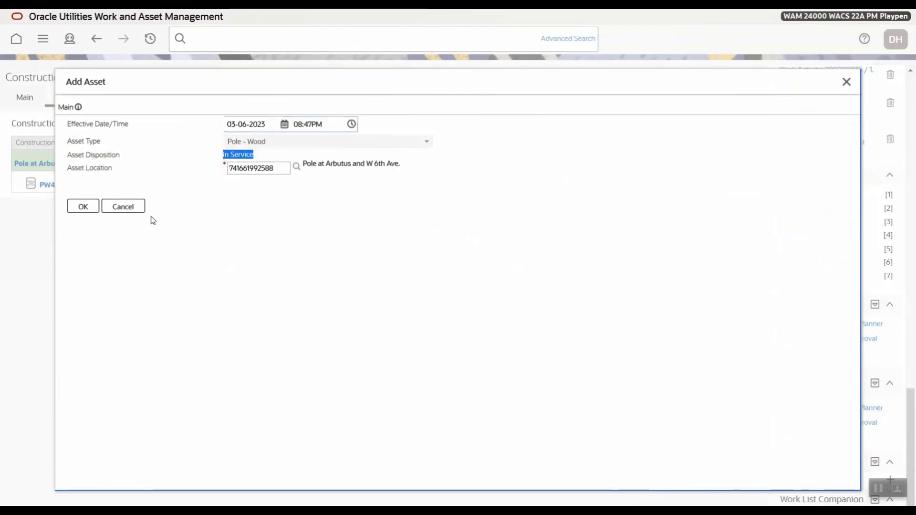
pyautogui.click(135, 207)
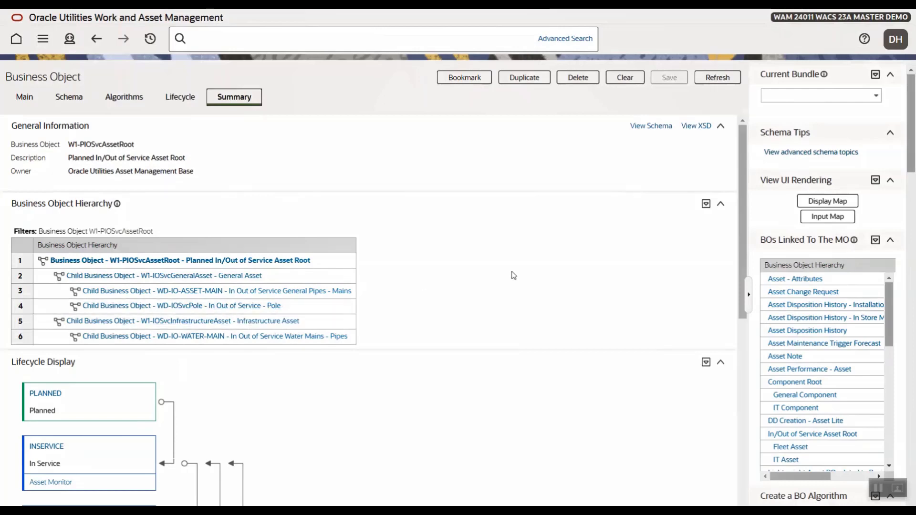
# Step: Review the W1-PIOSvcAssetRoot lifecycle starting at Planned and open algorithm W1PLNASTTRN
pyautogui.moveTo(741, 199); pyautogui.dragTo(714, 294)
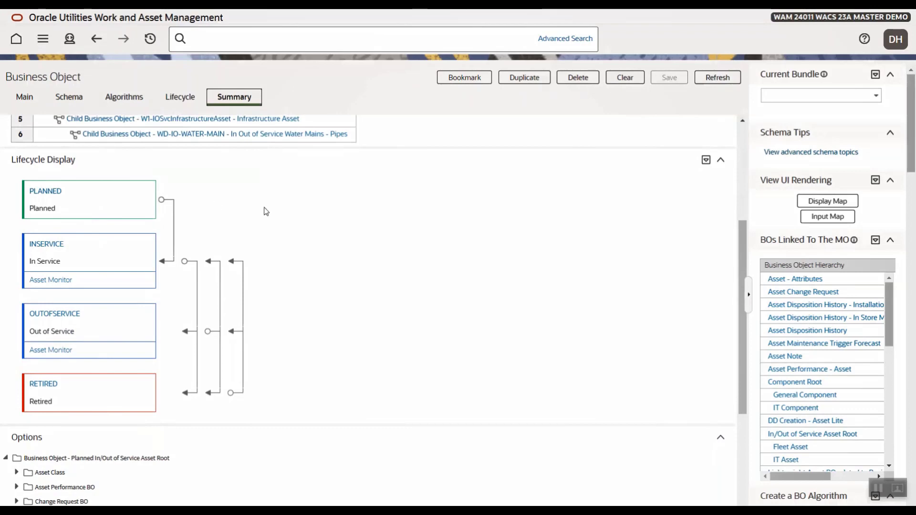
pyautogui.scroll(2, 309, 205)
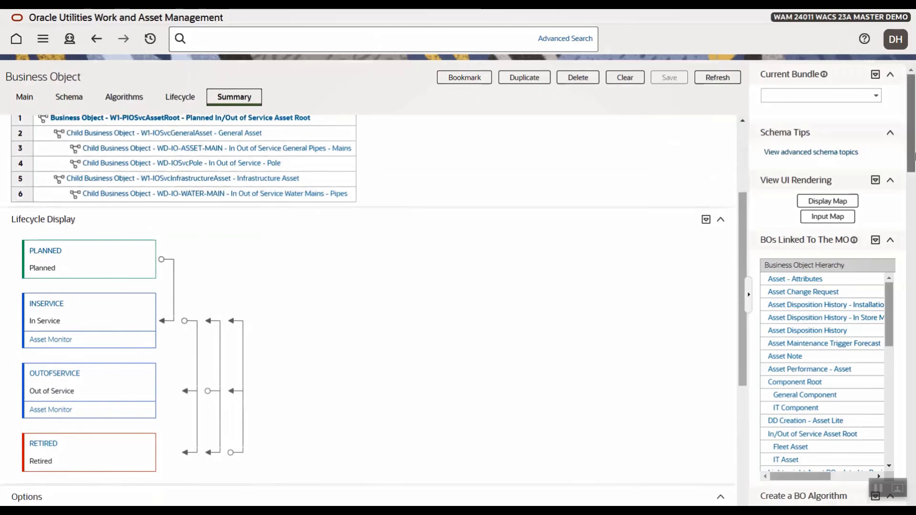
pyautogui.moveTo(911, 148); pyautogui.dragTo(912, 249)
pyautogui.click(844, 230)
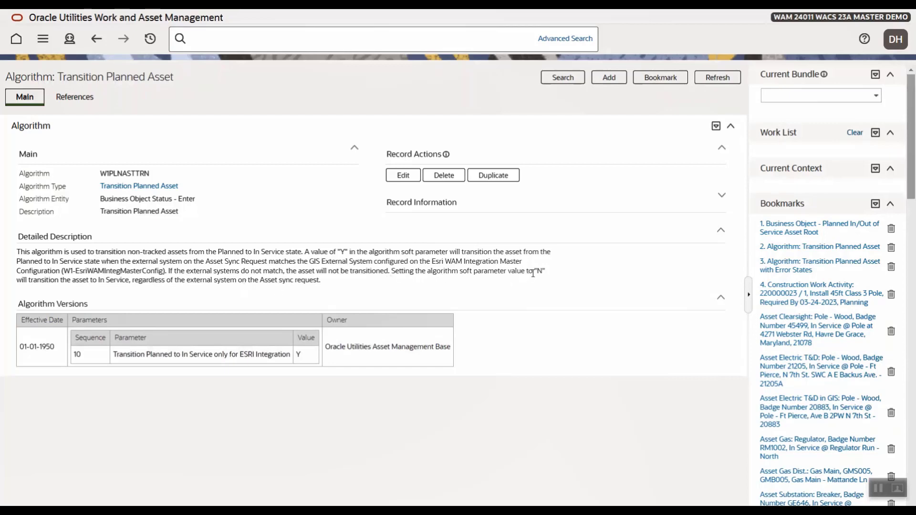
# Step: Point out that parameter value N moves assets to In Service, then open algorithm W1PLNASTTRNE
pyautogui.moveTo(533, 273); pyautogui.dragTo(546, 273)
pyautogui.moveTo(97, 281); pyautogui.dragTo(325, 288)
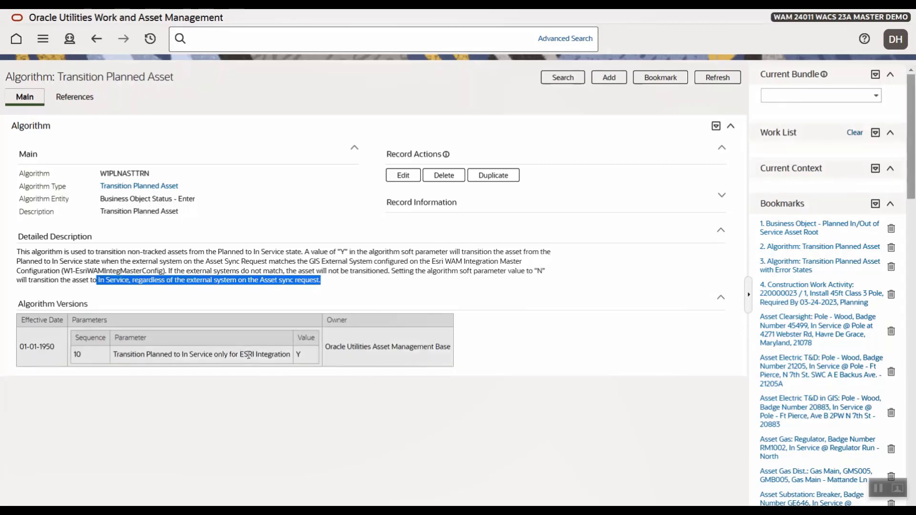
pyautogui.click(848, 266)
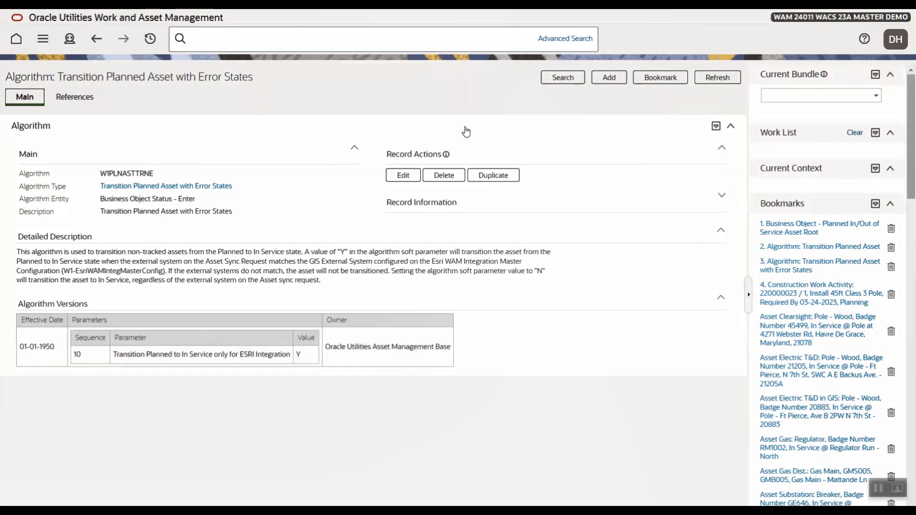
# Step: Start a new Pole - Wood In/Out of Service asset, note its default Planned status, and cancel
pyautogui.click(43, 41)
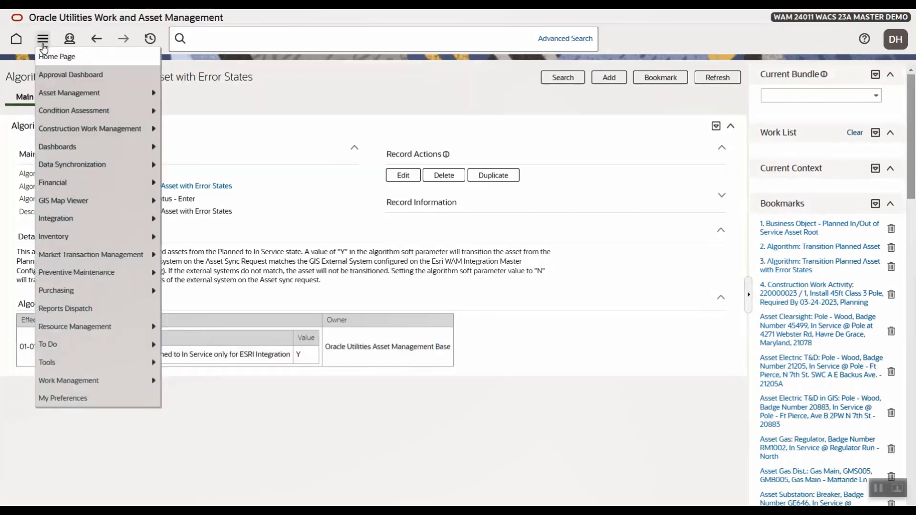
pyautogui.moveTo(64, 96)
pyautogui.moveTo(175, 95)
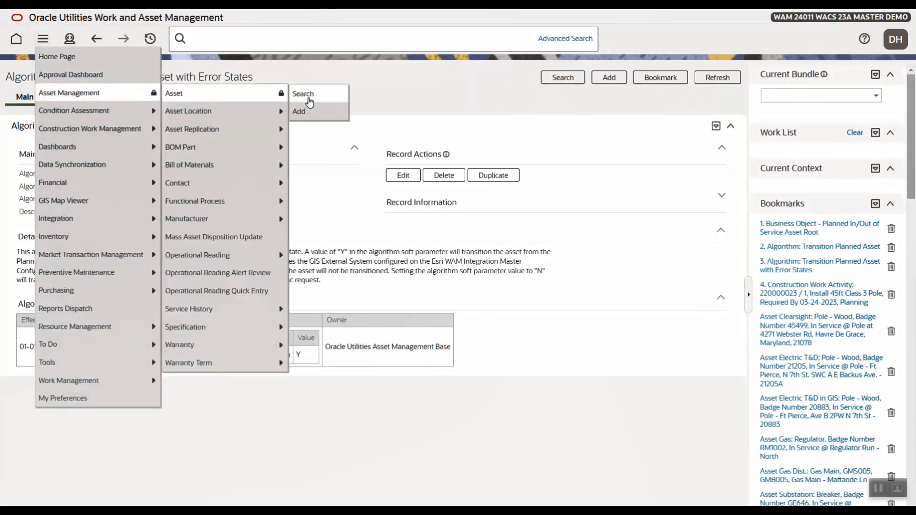
pyautogui.click(303, 112)
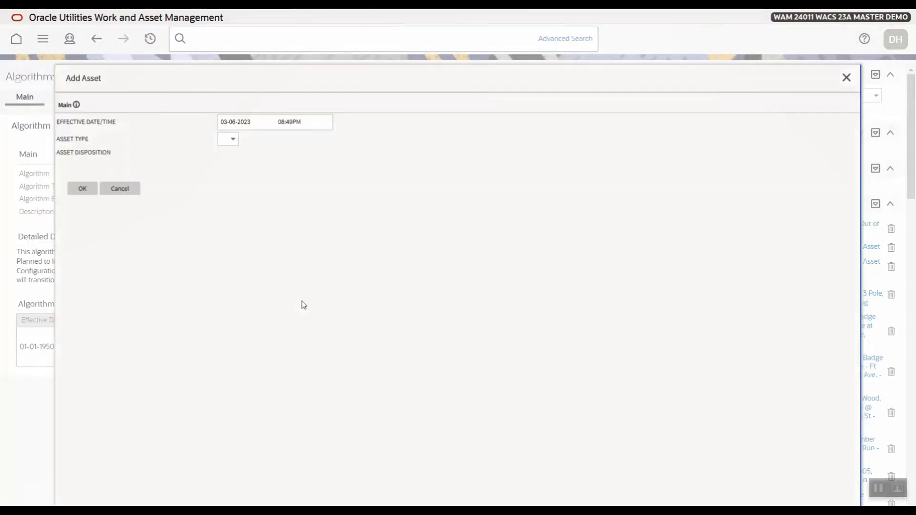
pyautogui.click(427, 139)
pyautogui.press('p')
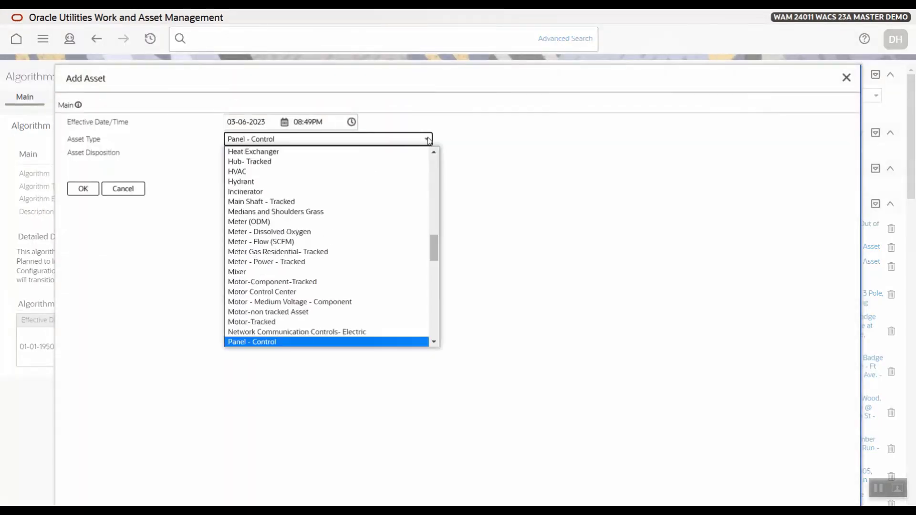
pyautogui.scroll(-2, 331, 301)
pyautogui.press('Escape')
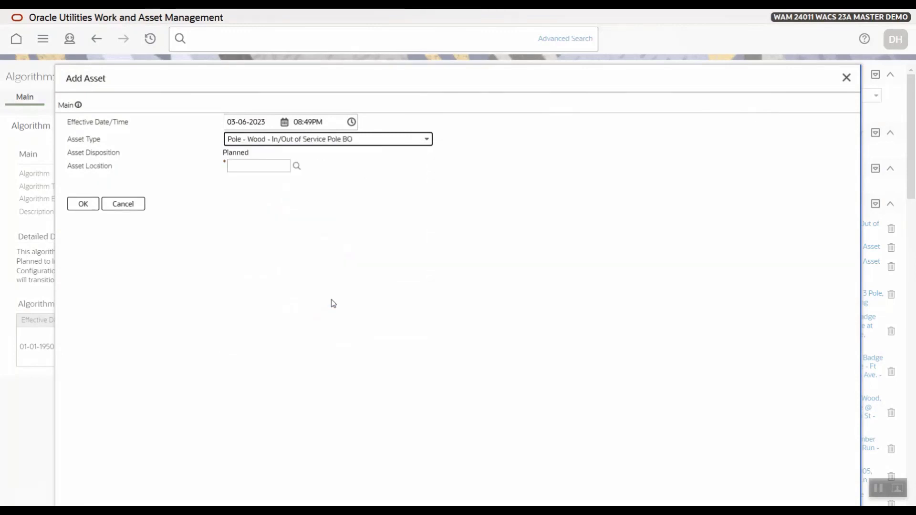
pyautogui.moveTo(258, 154); pyautogui.dragTo(233, 153)
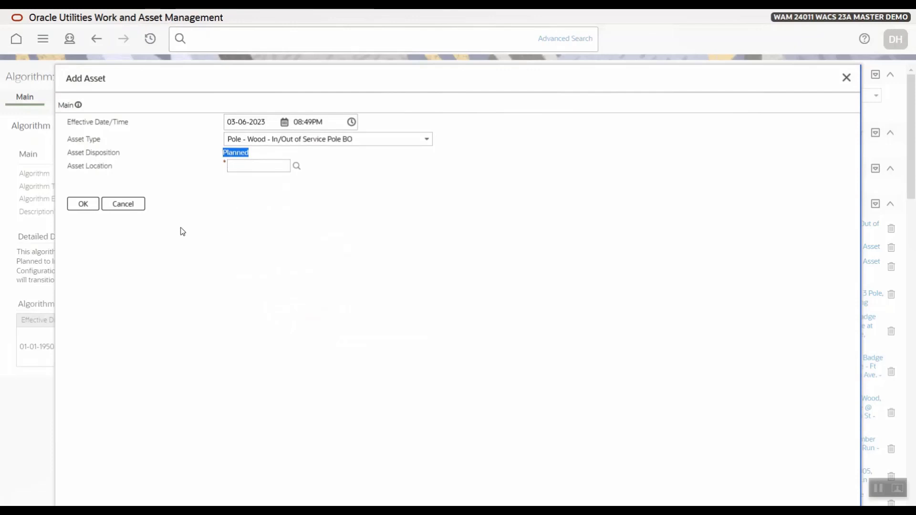
pyautogui.click(132, 206)
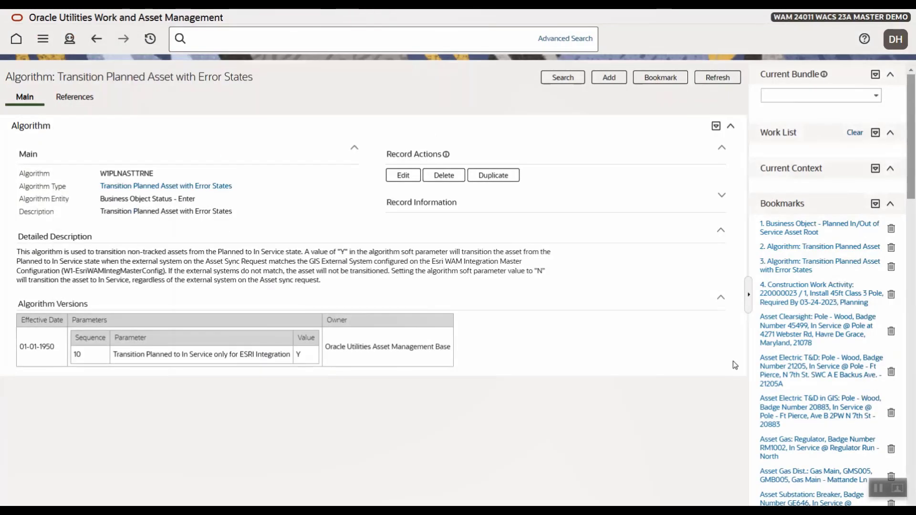
pyautogui.click(805, 294)
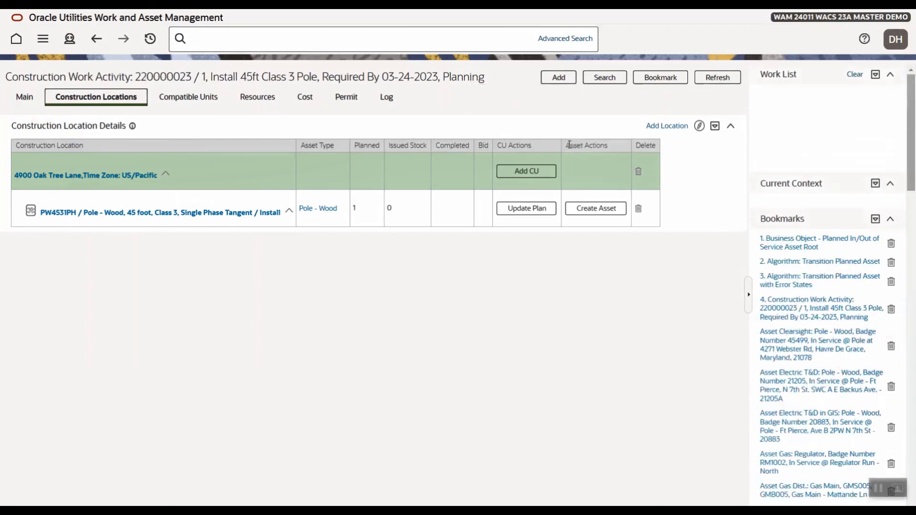
pyautogui.moveTo(570, 145); pyautogui.dragTo(609, 144)
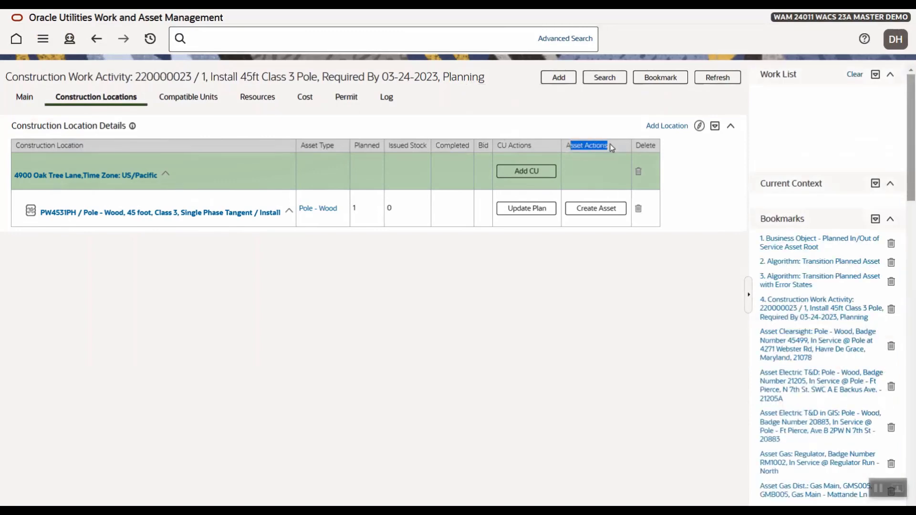
pyautogui.click(600, 213)
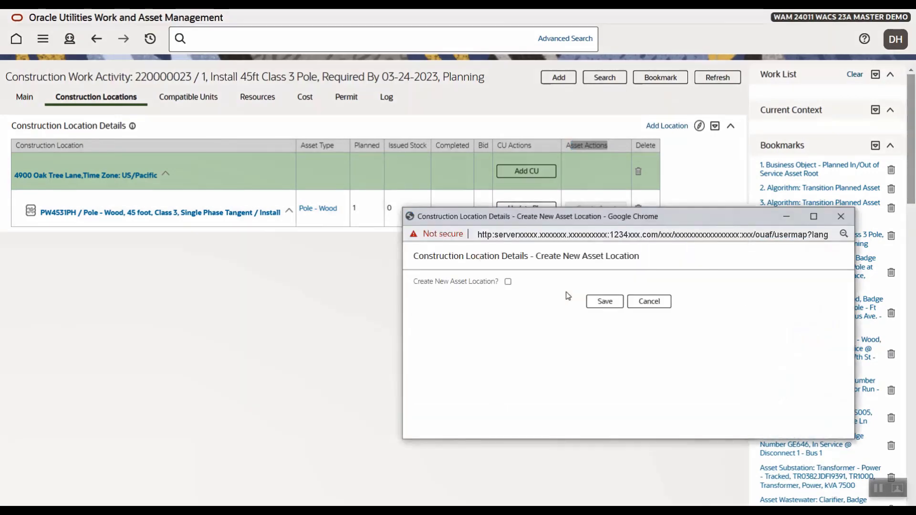
pyautogui.click(605, 302)
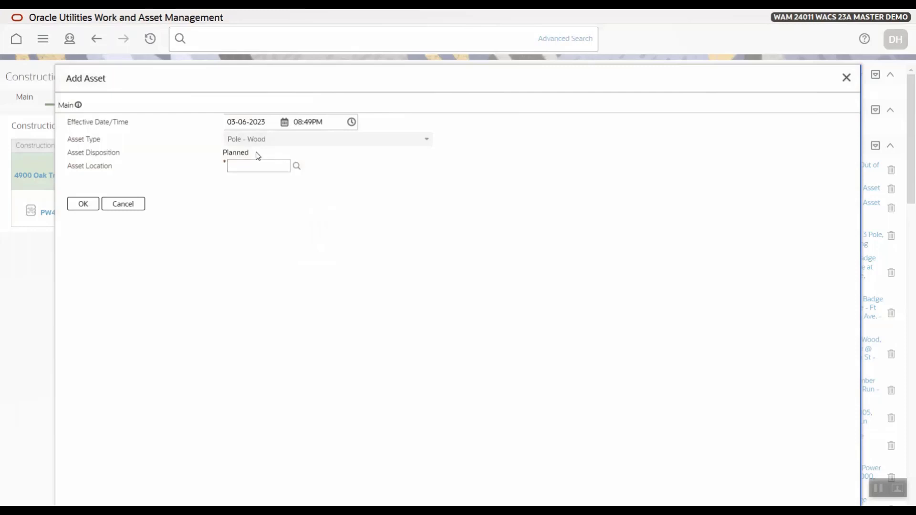
pyautogui.moveTo(254, 152); pyautogui.dragTo(221, 153)
pyautogui.click(257, 166)
pyautogui.click(846, 79)
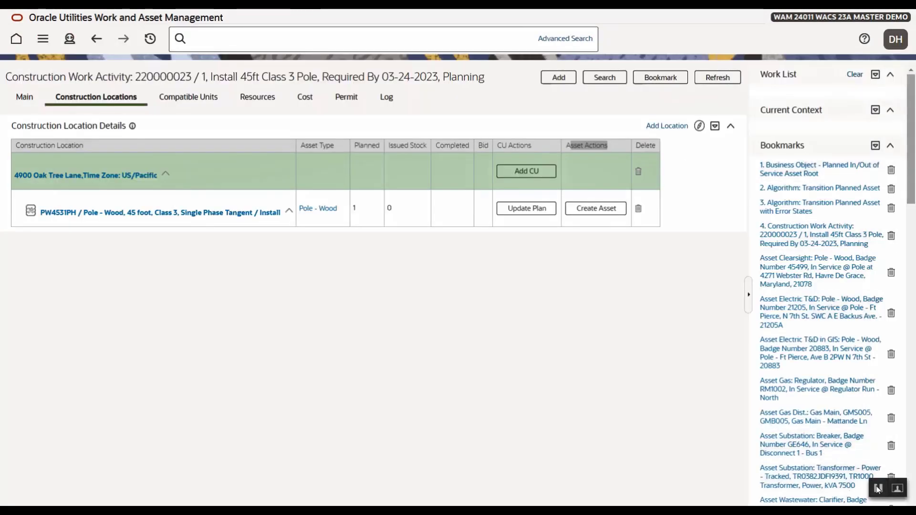